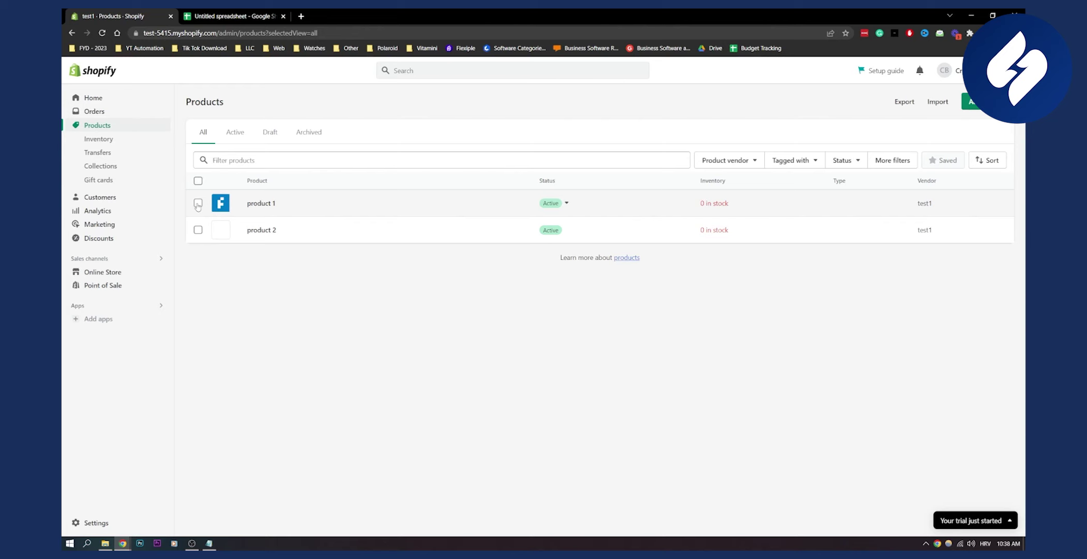
Export the 2 selected products (product 1 and product 2) as CSV for Excel to products_export.csv.
left_click(198, 204)
left_click(198, 229)
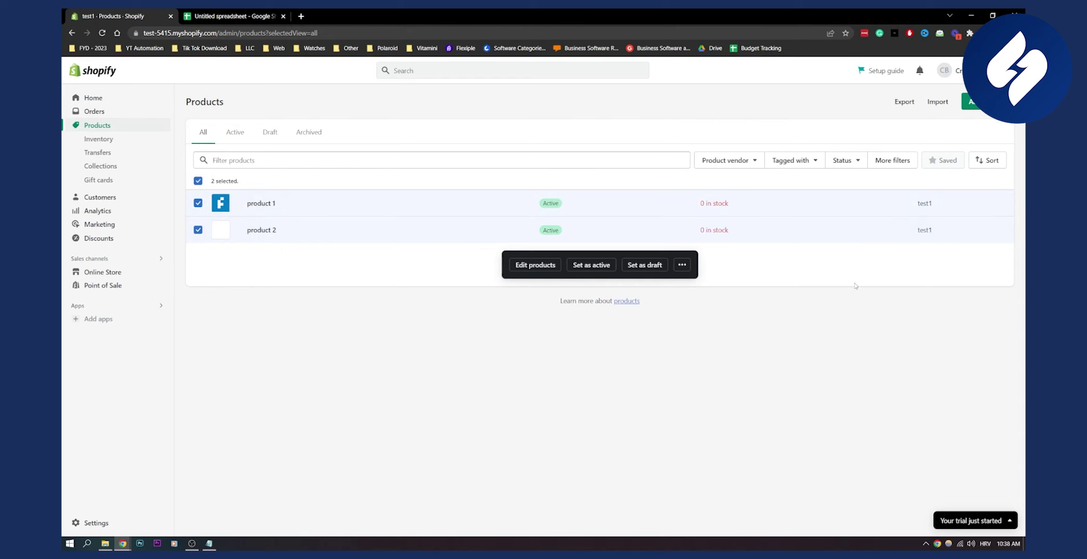
left_click(906, 102)
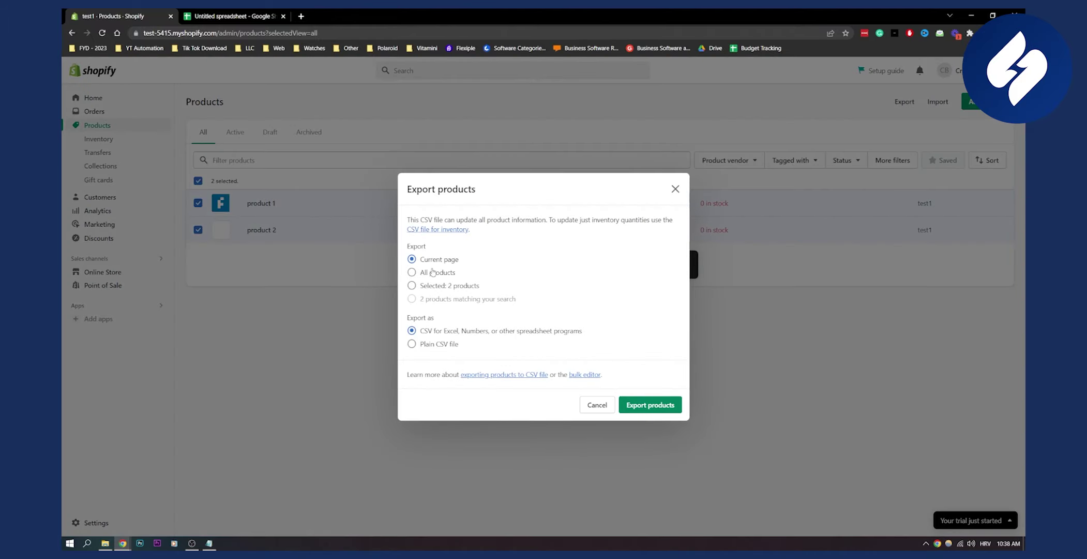
left_click(458, 286)
left_click(651, 406)
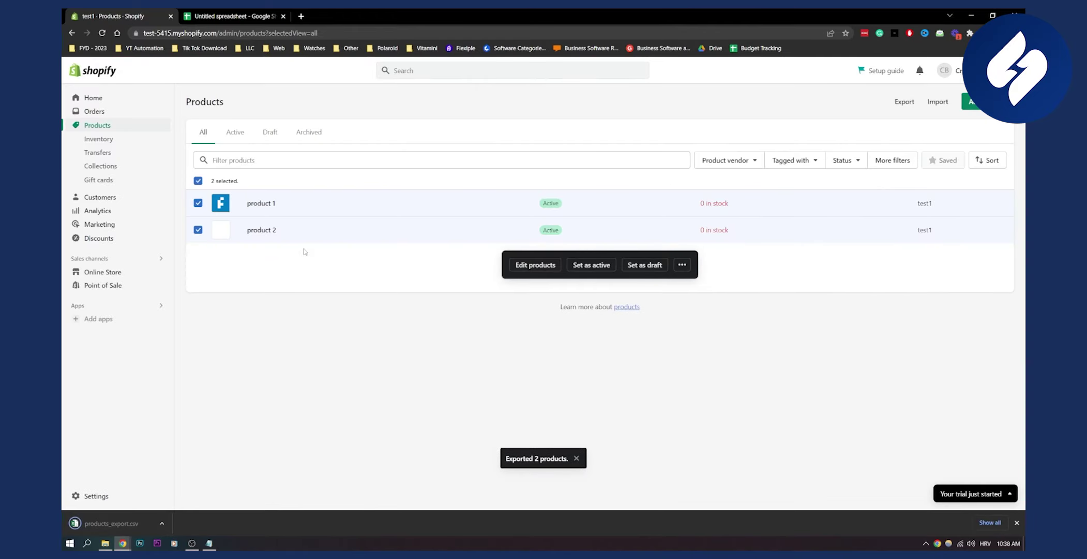
Upload products_export.csv through File > Import and import its data into the untitled spreadsheet.
left_click(253, 12)
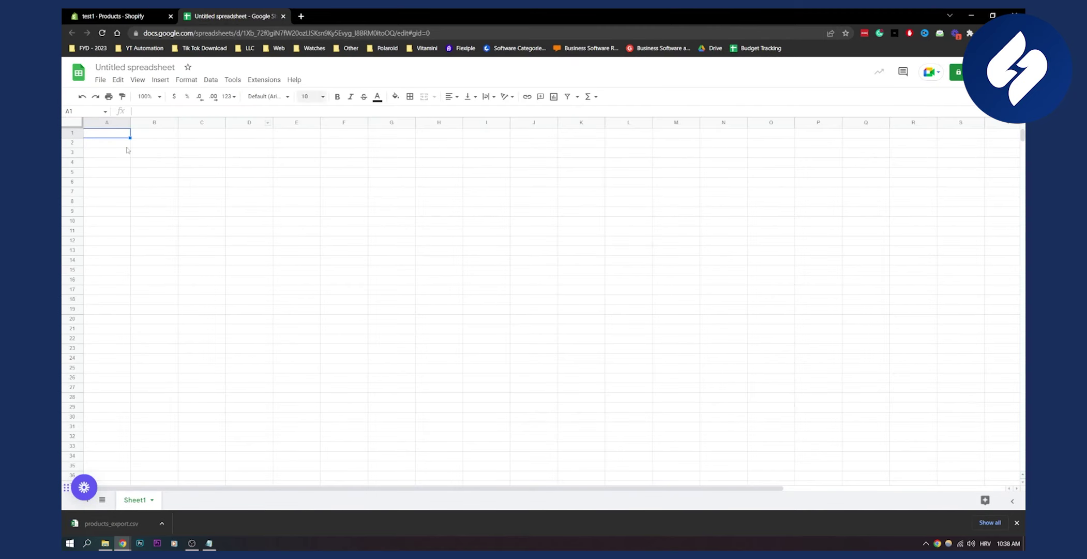
left_click(101, 80)
left_click(118, 80)
mouse_move(100, 81)
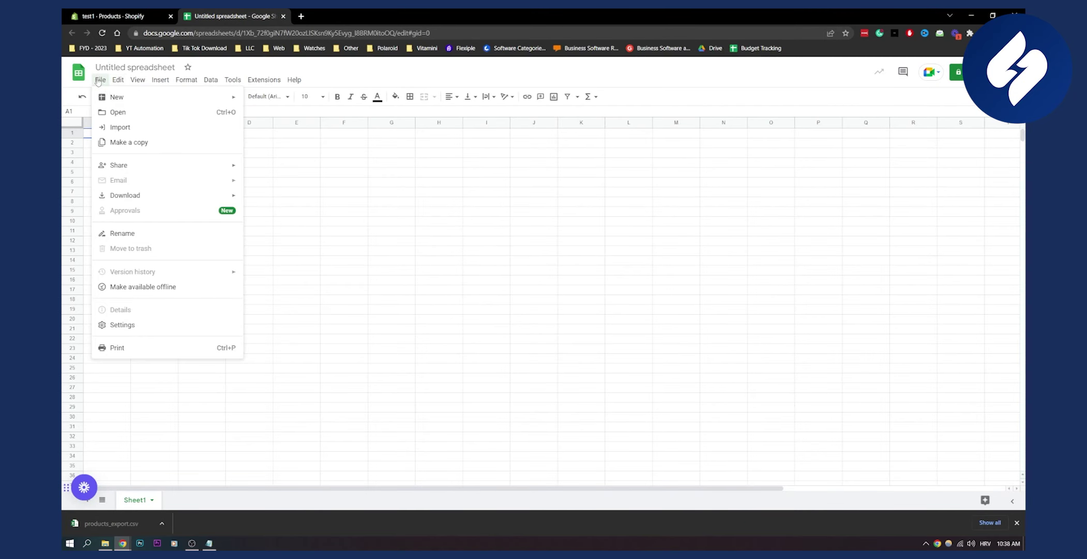
left_click(136, 126)
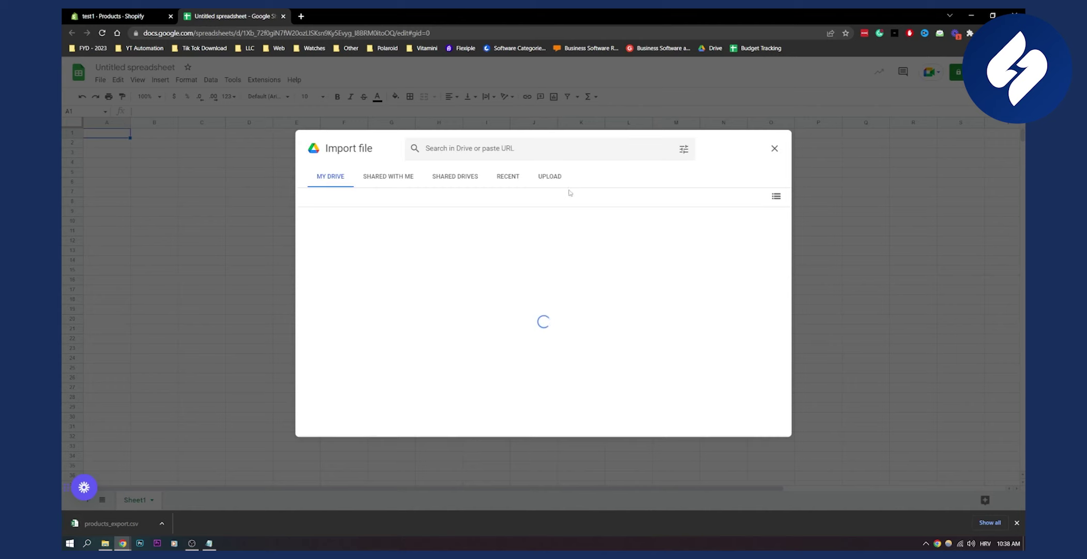
left_click(541, 184)
left_click_drag(111, 523, 383, 365)
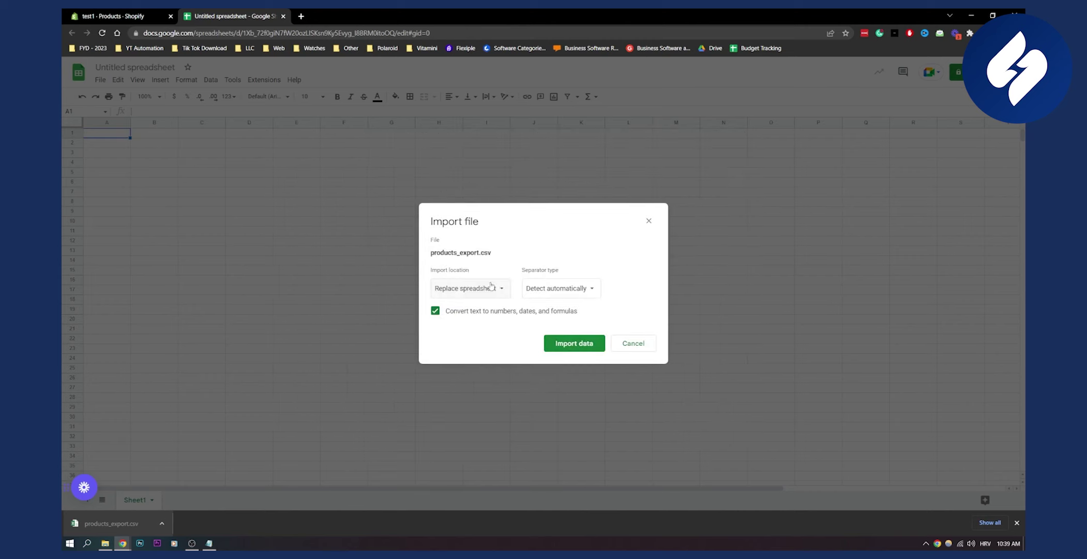
left_click(566, 345)
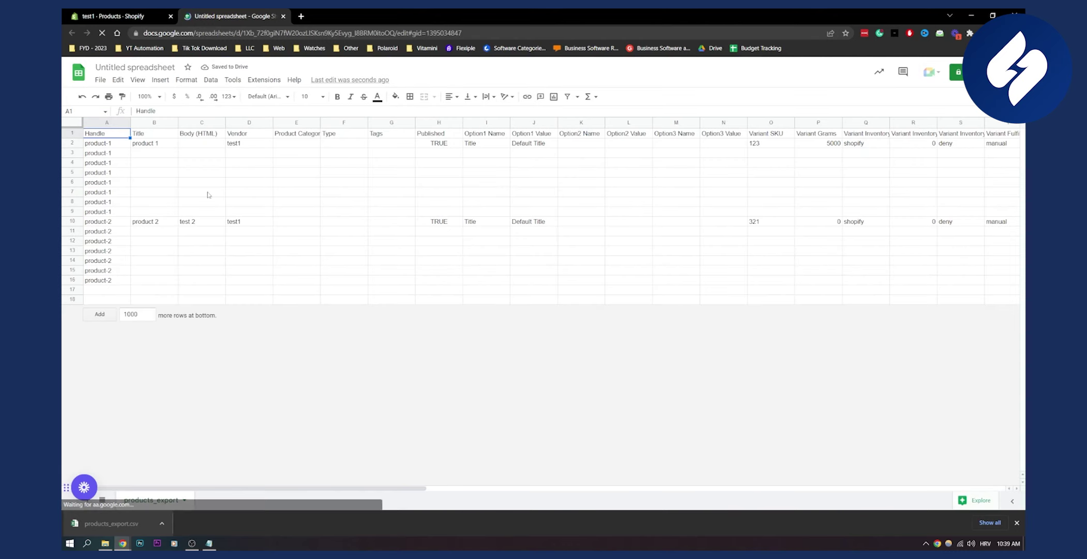
Review the header cells and widen column E so 'Product Category' fits.
left_click(145, 143)
left_click(121, 137)
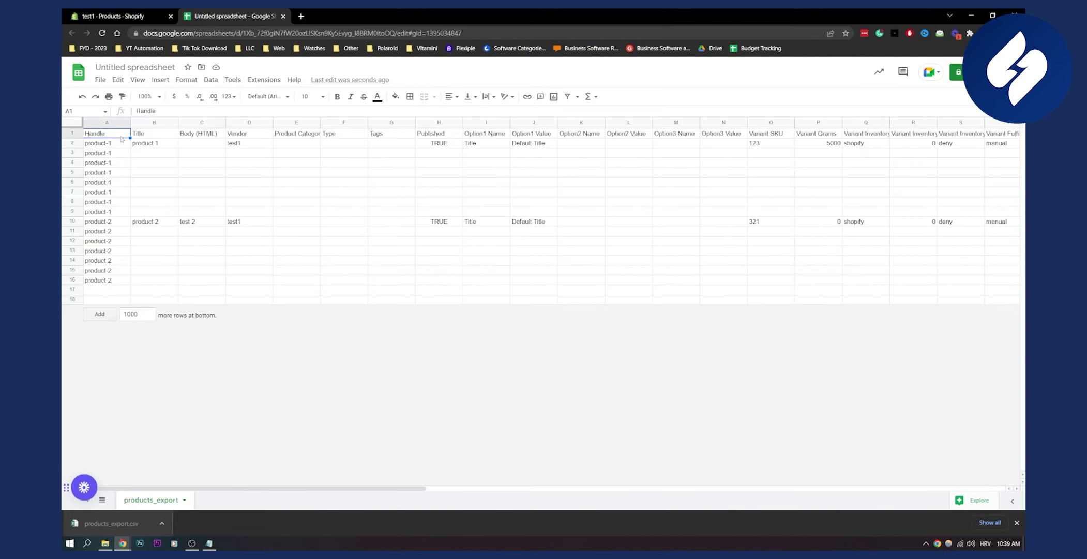
left_click(157, 137)
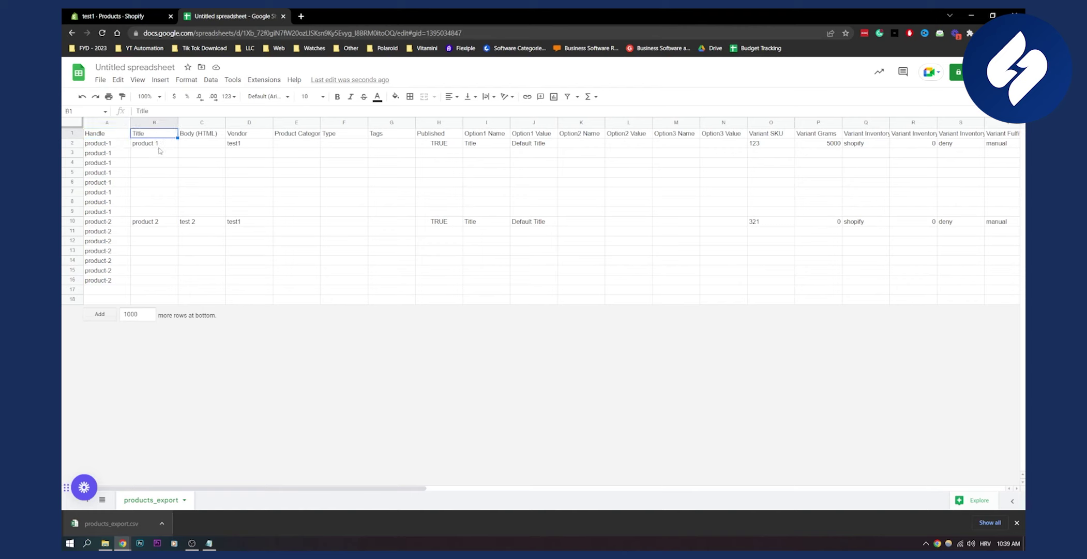
left_click(210, 136)
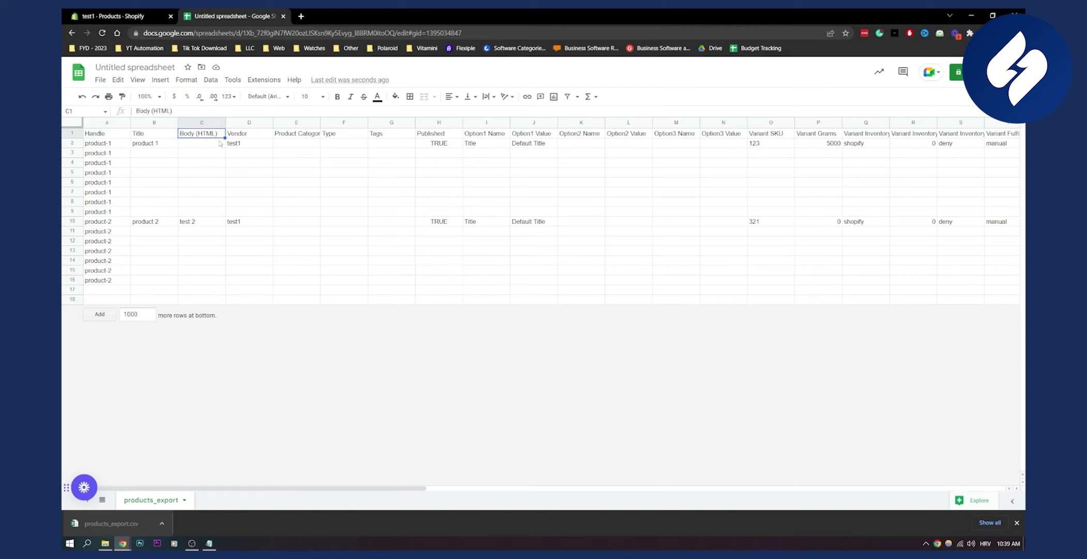
left_click(252, 134)
left_click(299, 134)
left_click_drag(320, 124, 353, 124)
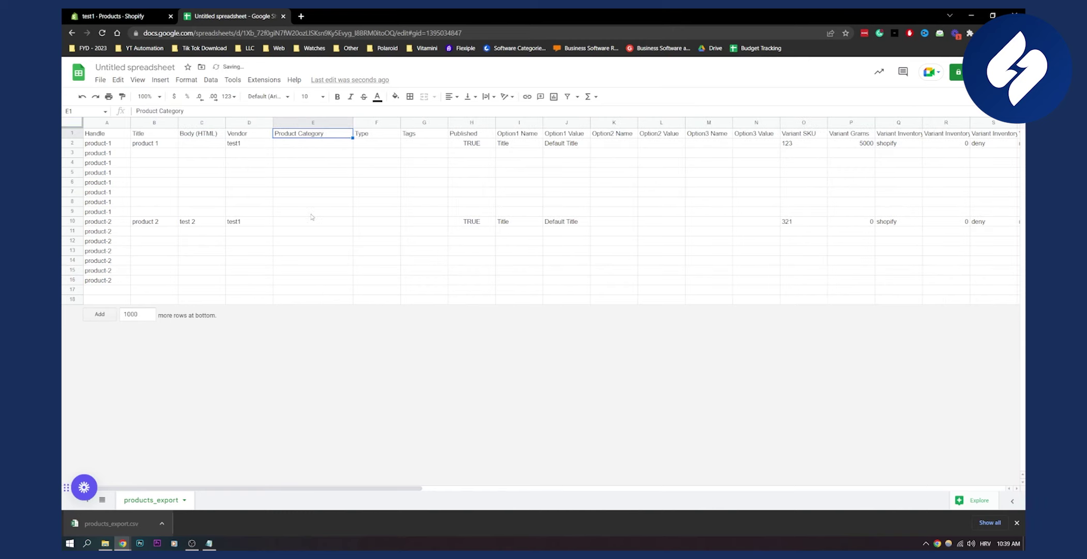
Check the first and last handles in column A.
left_click(118, 145)
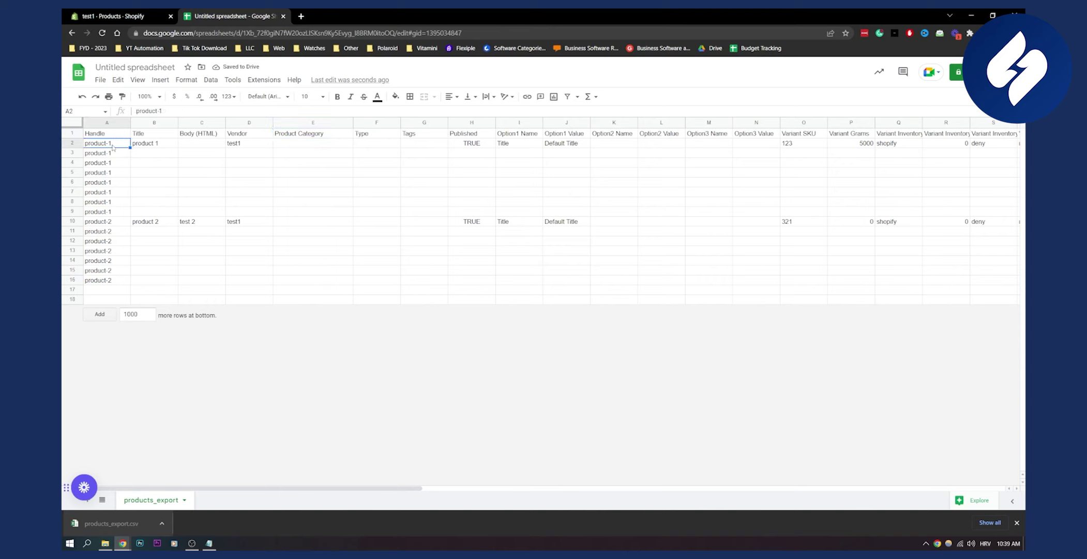
key("ctrl+Down")
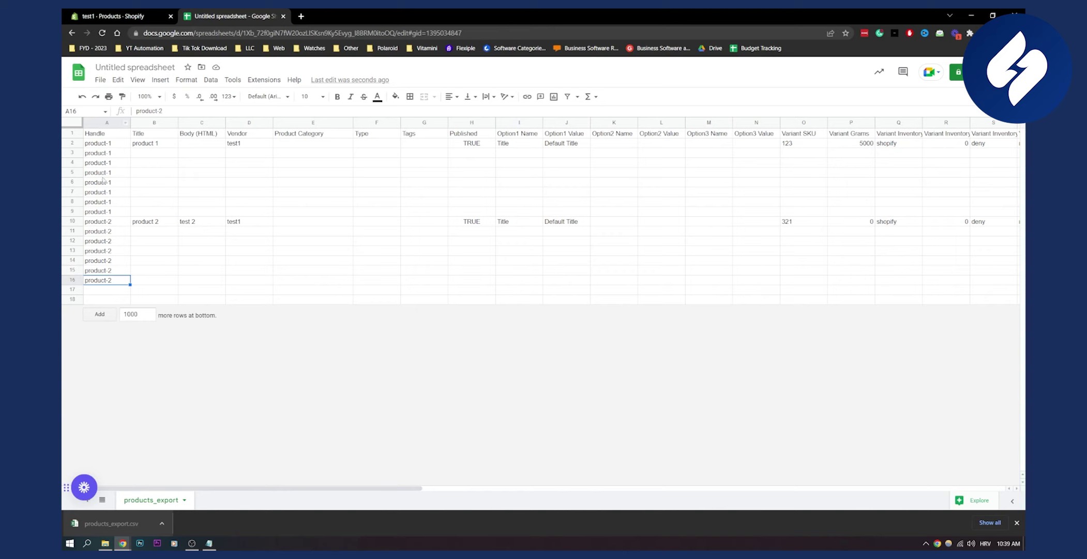
left_click(110, 146)
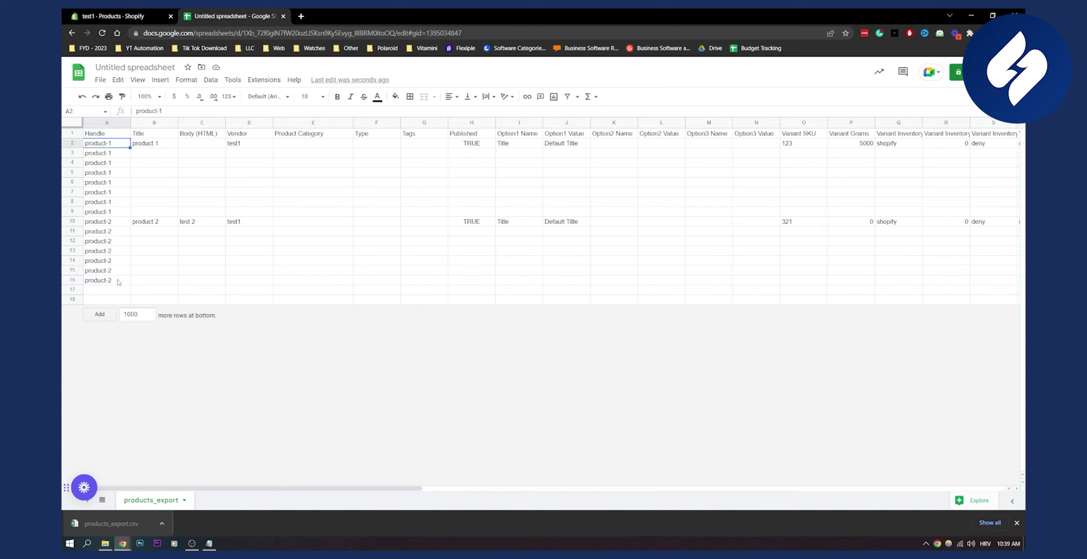
Change A2's handle to 'Shorts' and fill it down column A to row 16.
double_click(116, 146)
left_click_drag(116, 146, 70, 146)
type("Shorts")
key("Return")
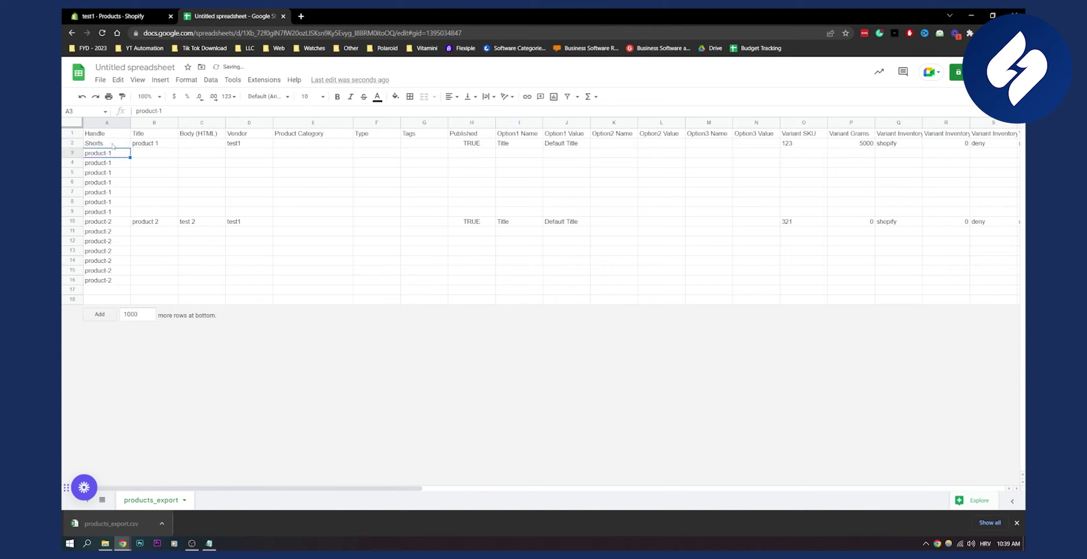
left_click(116, 145)
left_click_drag(131, 148, 124, 284)
Review the filled handles and product 1's title, then scroll right toward the image columns.
right_click(124, 284)
left_click(92, 301)
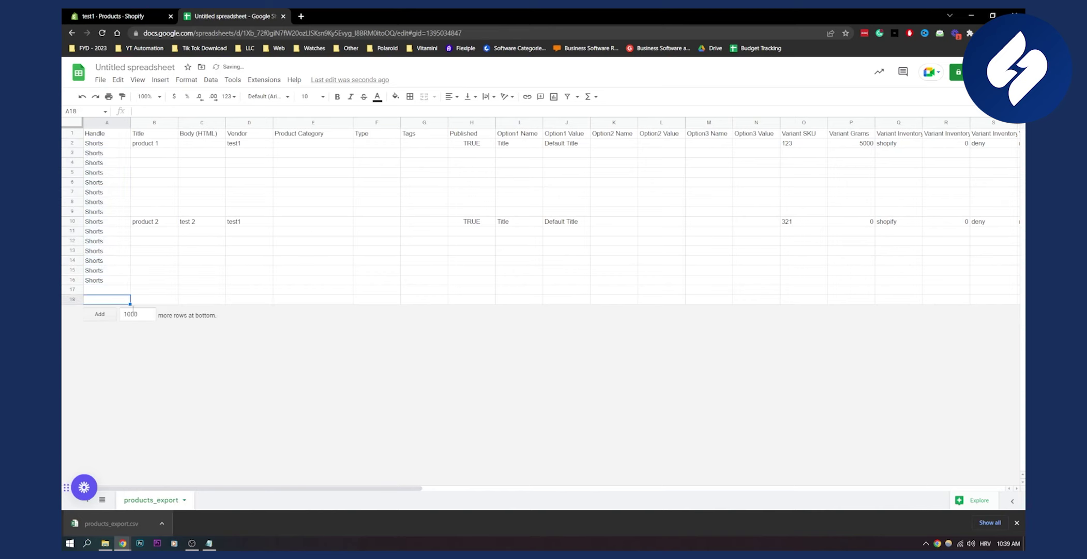
left_click(149, 281)
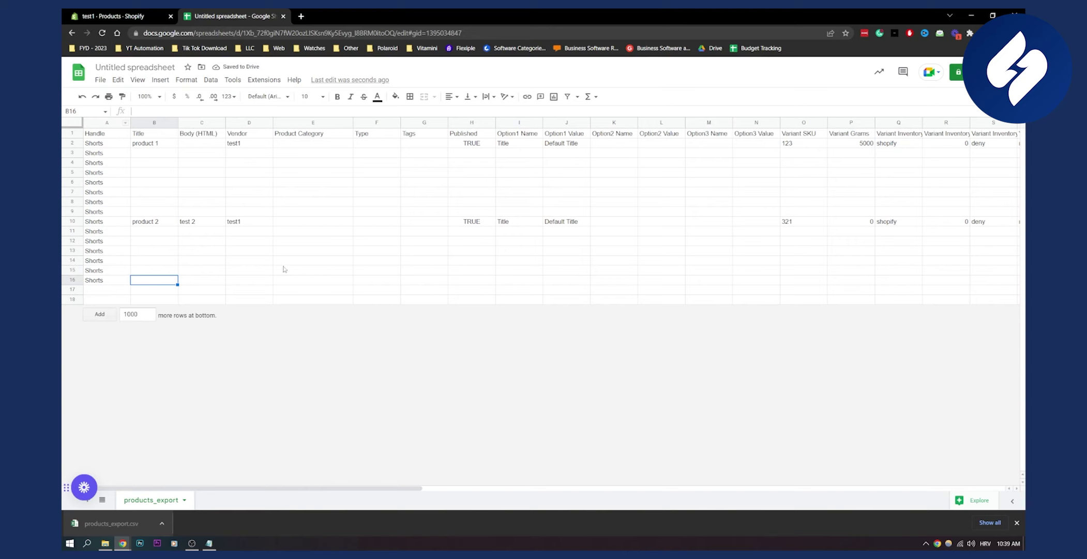
left_click(261, 253)
left_click(159, 143)
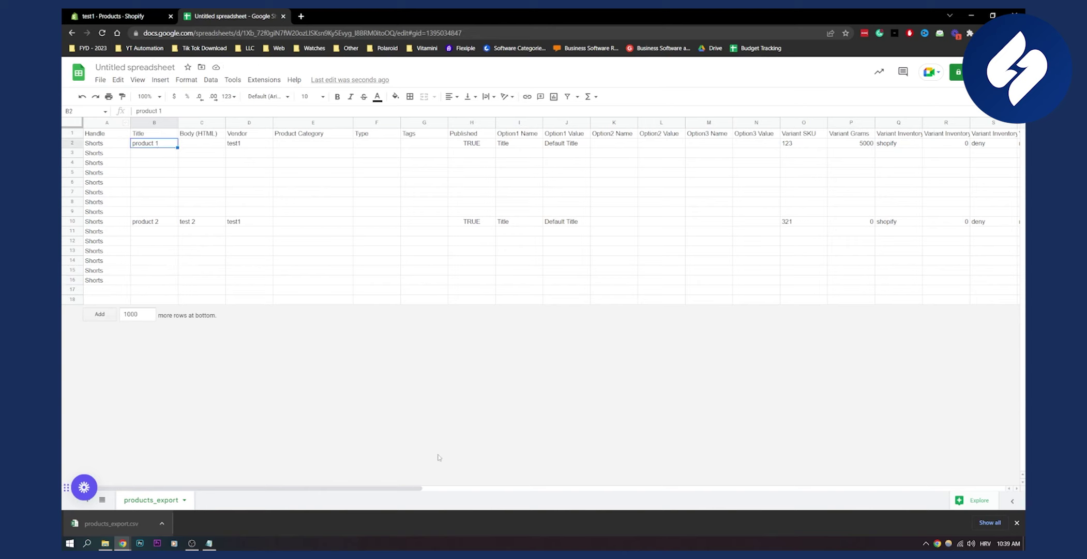
left_click_drag(362, 488, 648, 488)
Renumber product 2's image positions in AA10–AA12 as 9, 10 and 11.
left_click(598, 144)
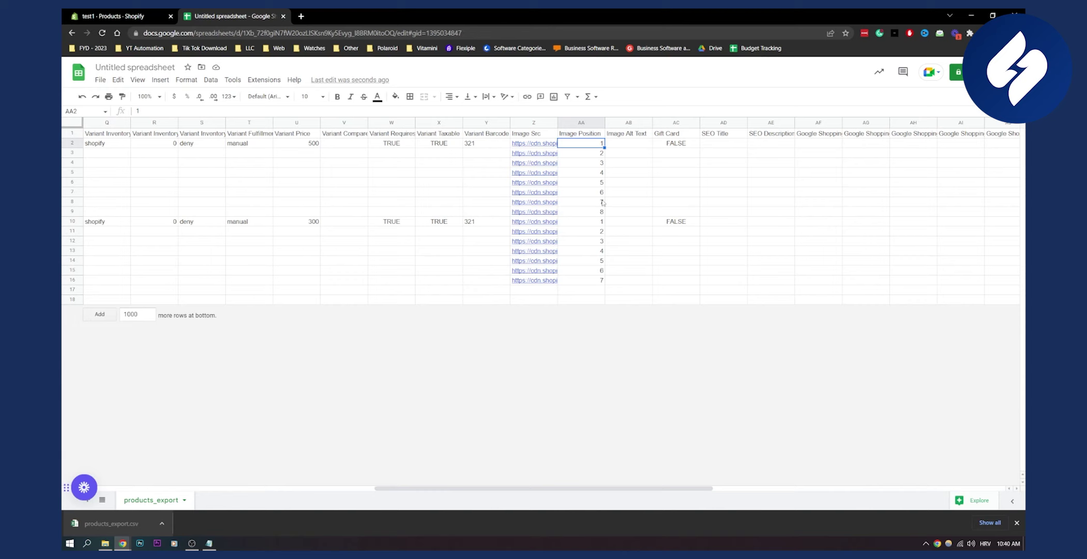
double_click(601, 222)
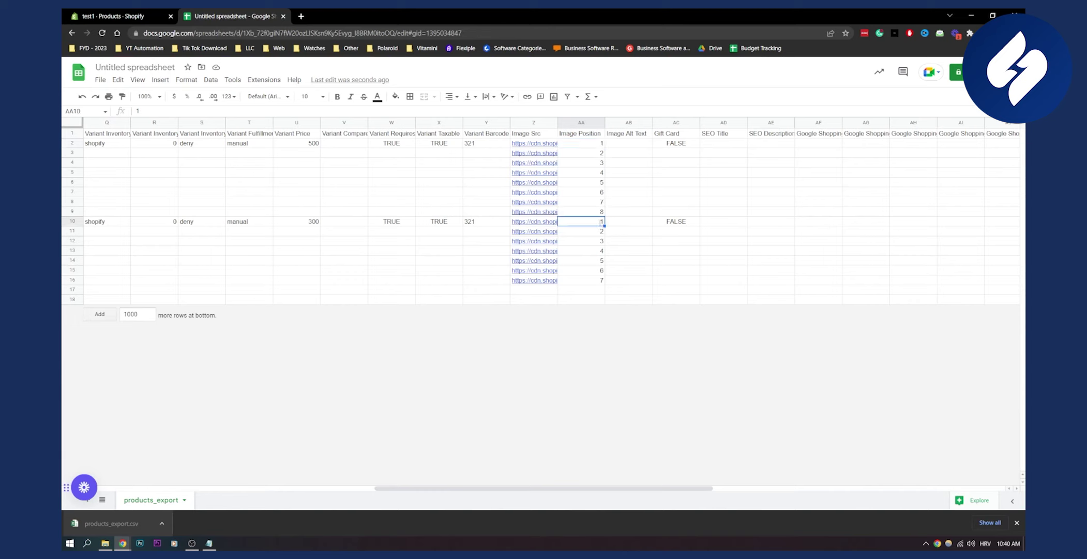
double_click(601, 222)
double_click(599, 233)
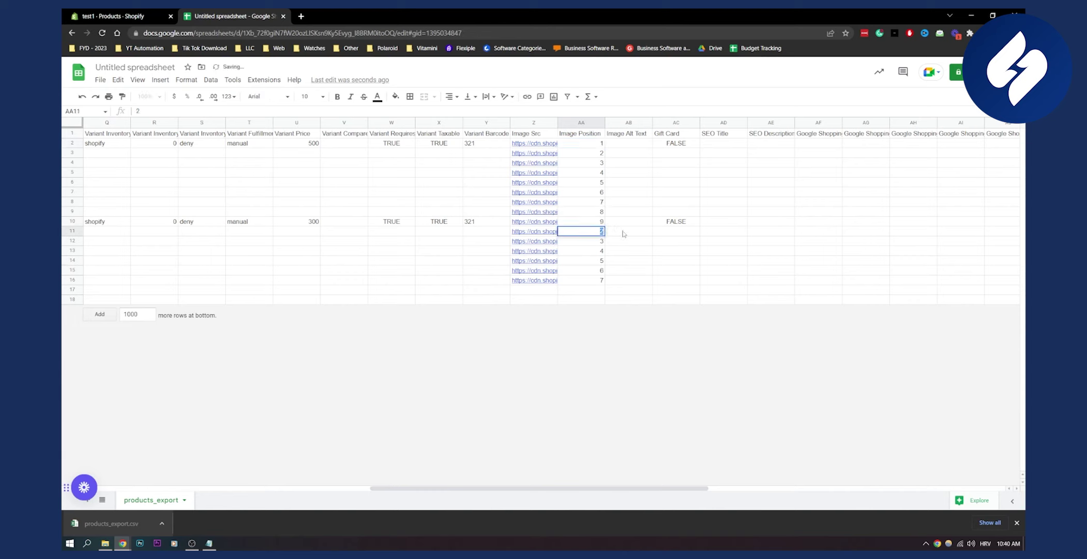
key("Return")
double_click(601, 241)
type("11")
key("Return")
Enter 12 through 15 in AA13–AA16 to complete the image position sequence.
type("12")
key("Return")
type("1")
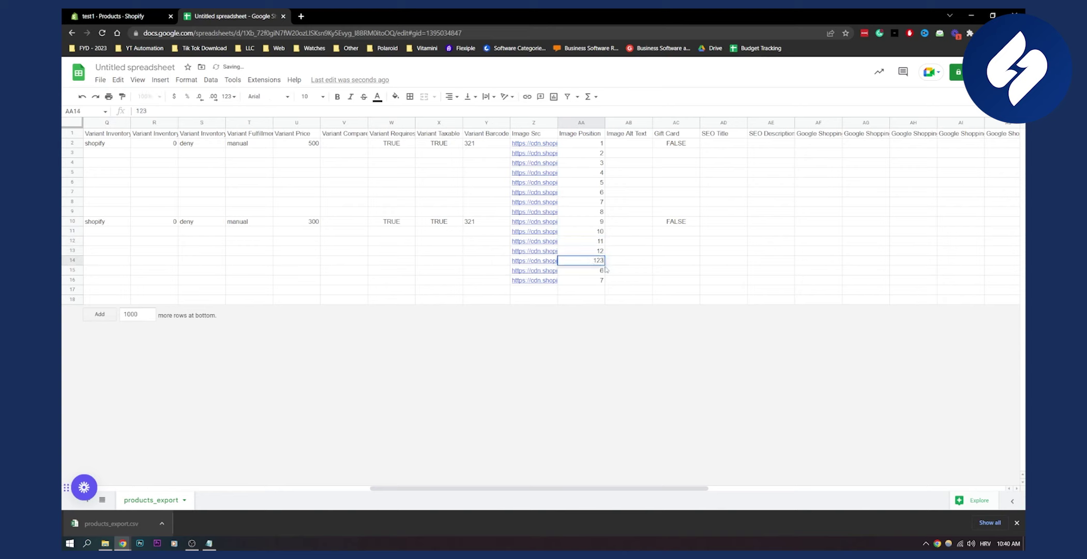
type("3")
key("Return")
type("13")
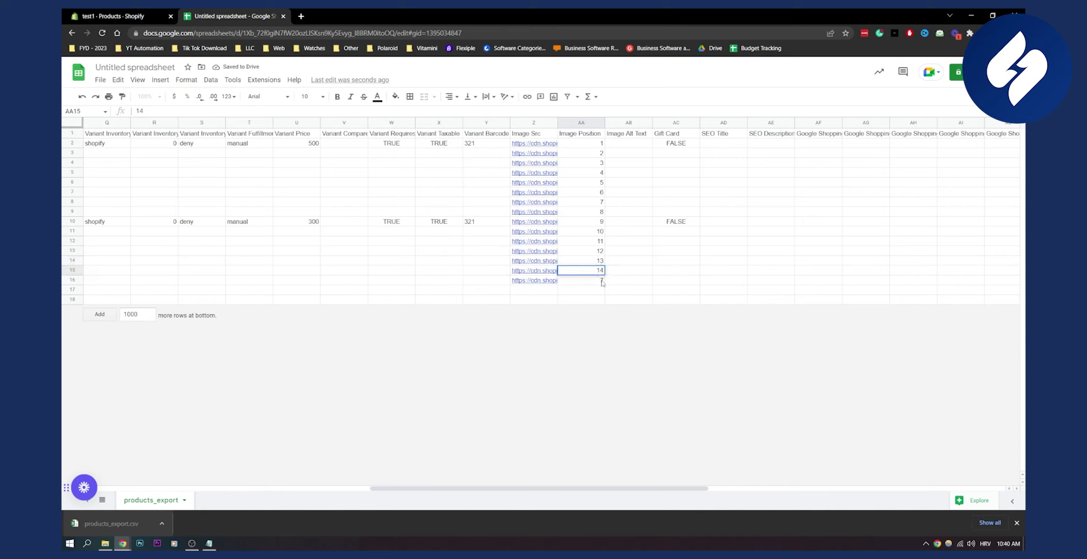
left_click(601, 280)
type("15")
left_click(628, 299)
left_click(599, 280)
left_click(602, 145)
left_click(628, 299)
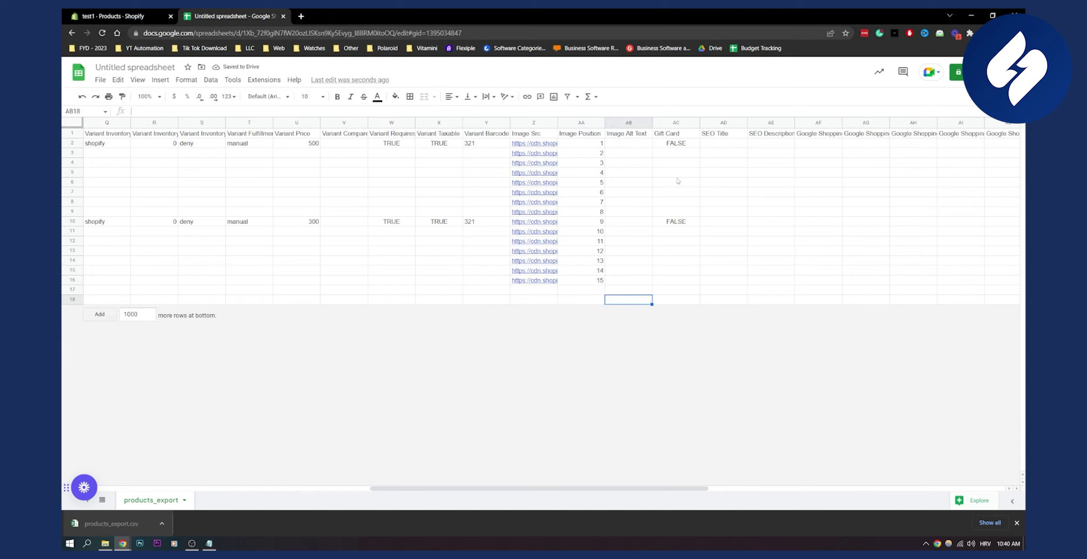
Delete the active values in the Status column, AY2:AY10.
left_click(677, 153)
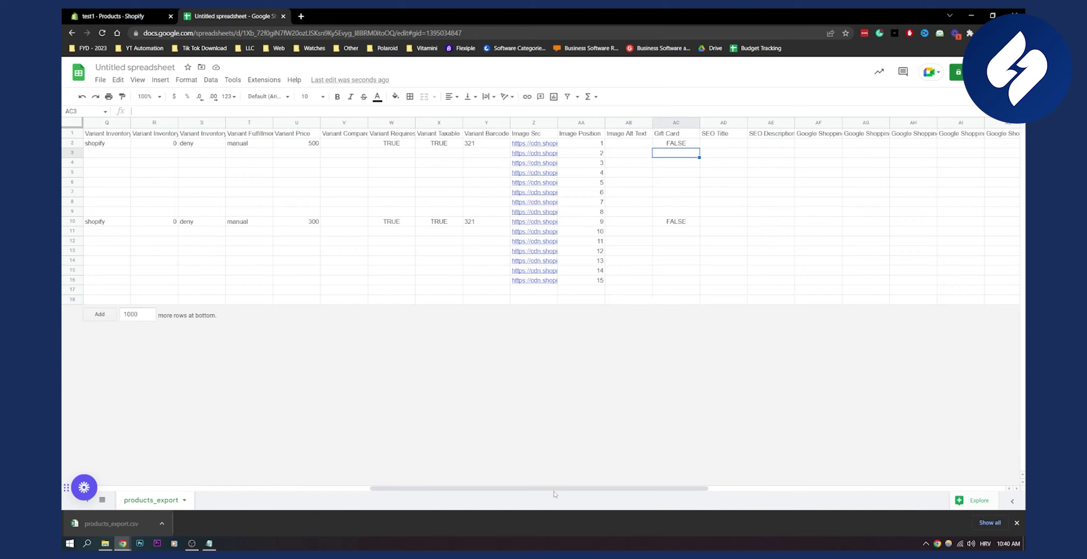
left_click_drag(554, 493, 912, 499)
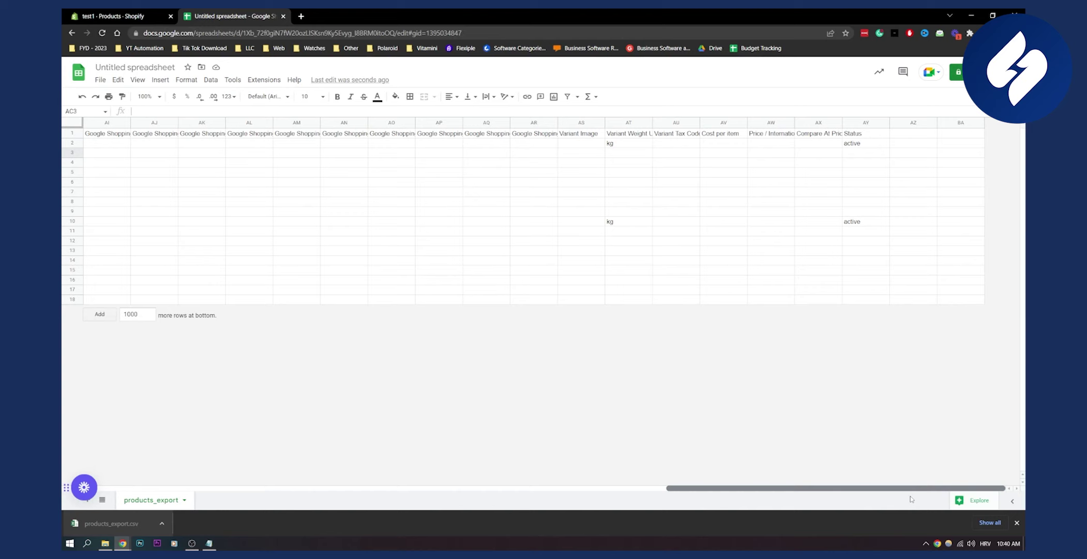
left_click(861, 221)
left_click(871, 145, "shift")
key("Delete")
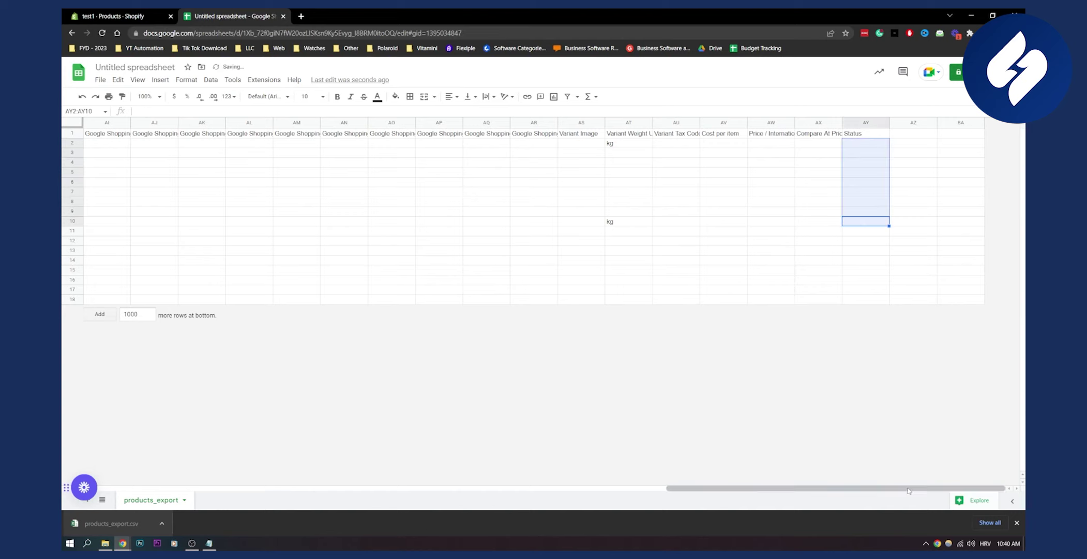
Download the edited sheet as Comma Separated Values (.csv).
left_click_drag(871, 488, 284, 408)
left_click(279, 404)
left_click(100, 81)
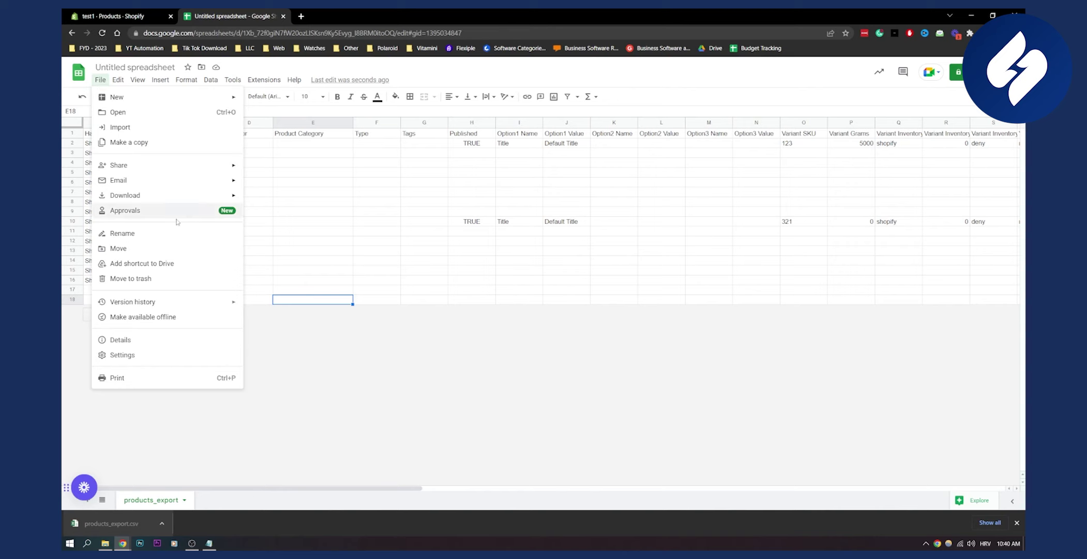
mouse_move(167, 196)
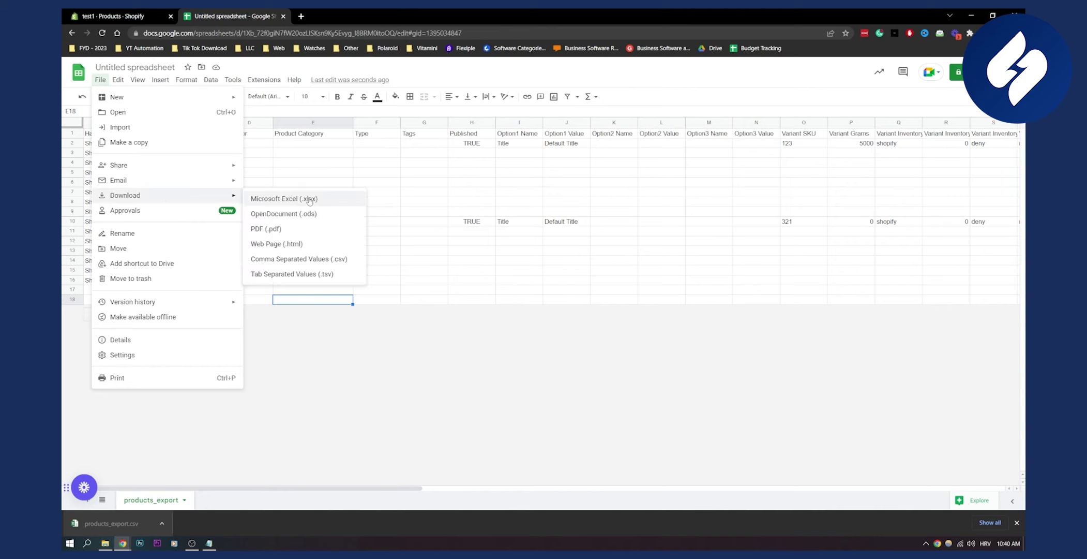
left_click(317, 264)
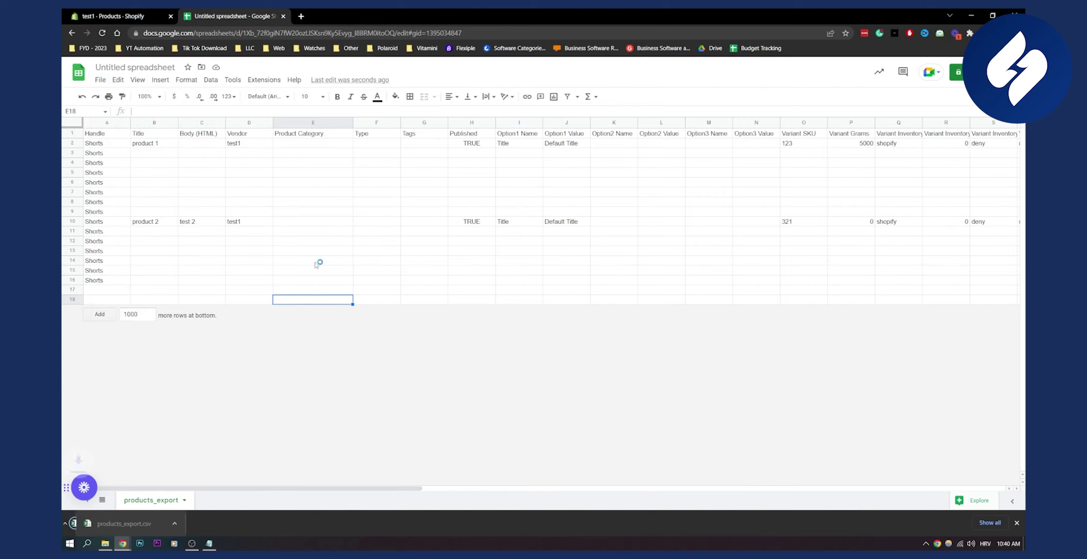
Add the downloaded CSV to Shopify's product import and upload it, triggering the Status error.
left_click(125, 16)
left_click(948, 105)
left_click_drag(127, 525, 565, 285)
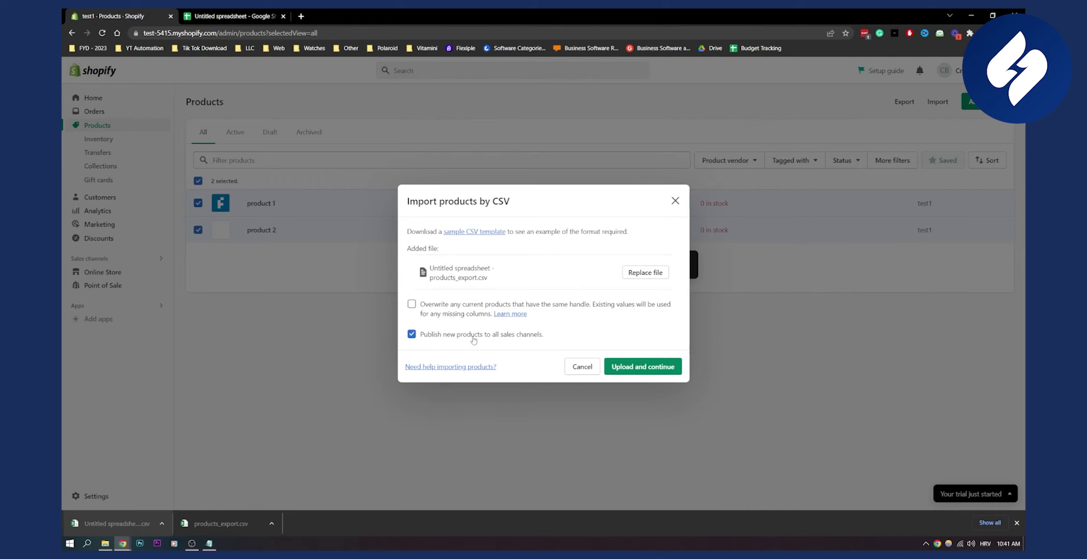
left_click(646, 370)
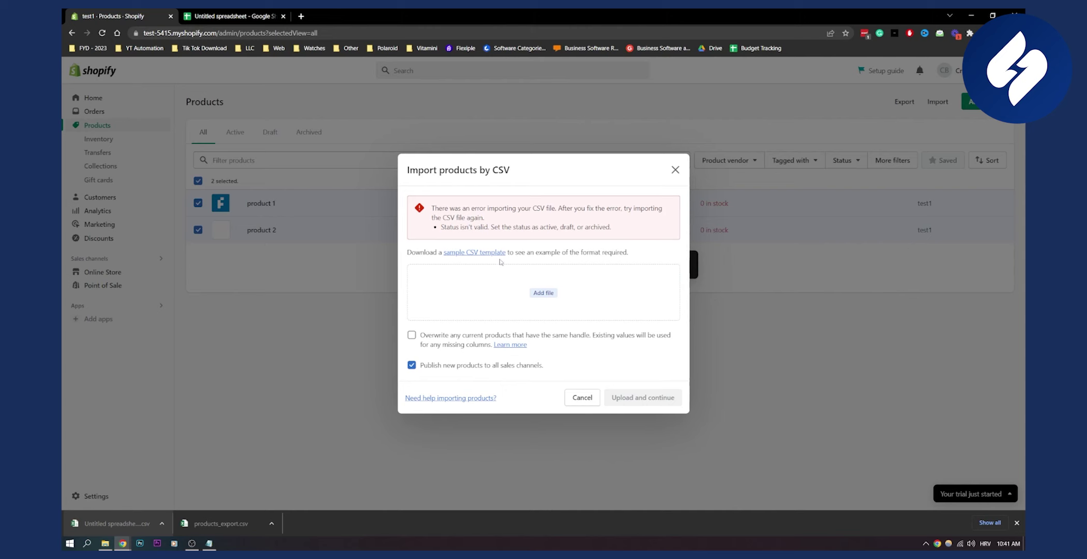
left_click_drag(116, 523, 561, 282)
Download the sheet as an Excel file and retry the Shopify upload.
left_click(206, 12)
left_click(100, 80)
mouse_move(118, 80)
mouse_move(186, 199)
left_click(296, 200)
left_click(111, 16)
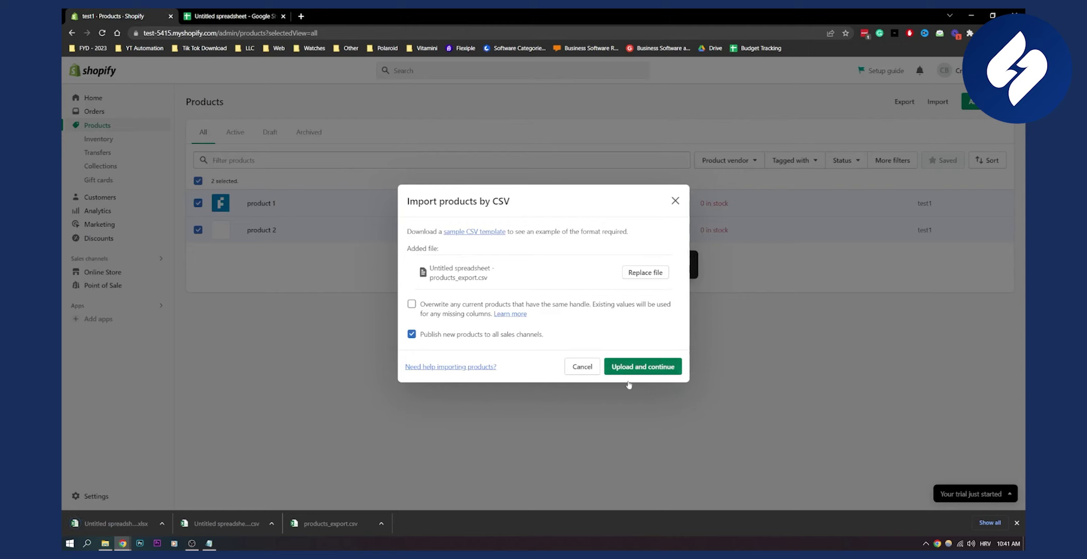
left_click(649, 372)
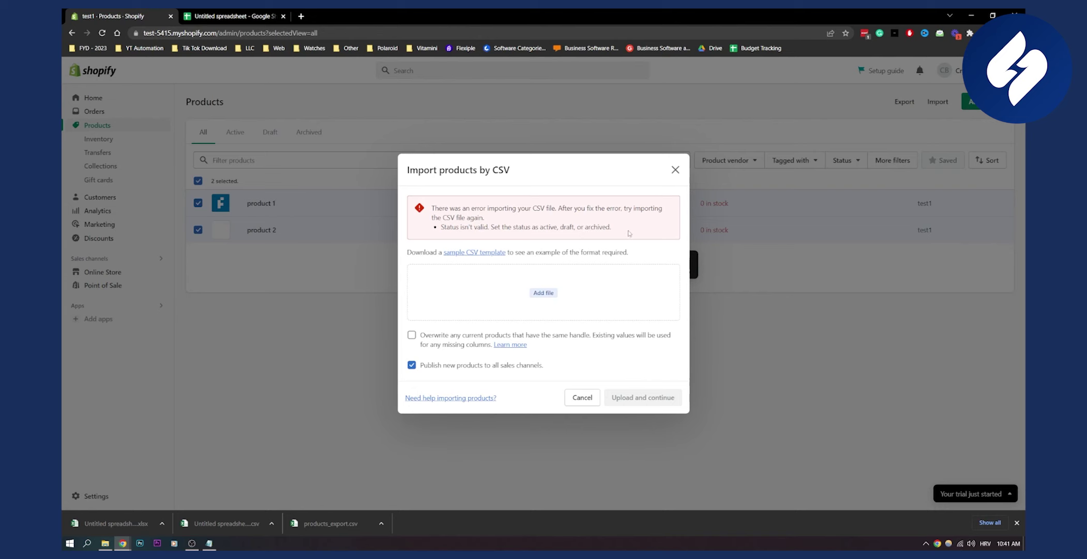
Add the Excel download to Shopify's product import drop zone.
key("ctrl+Tab")
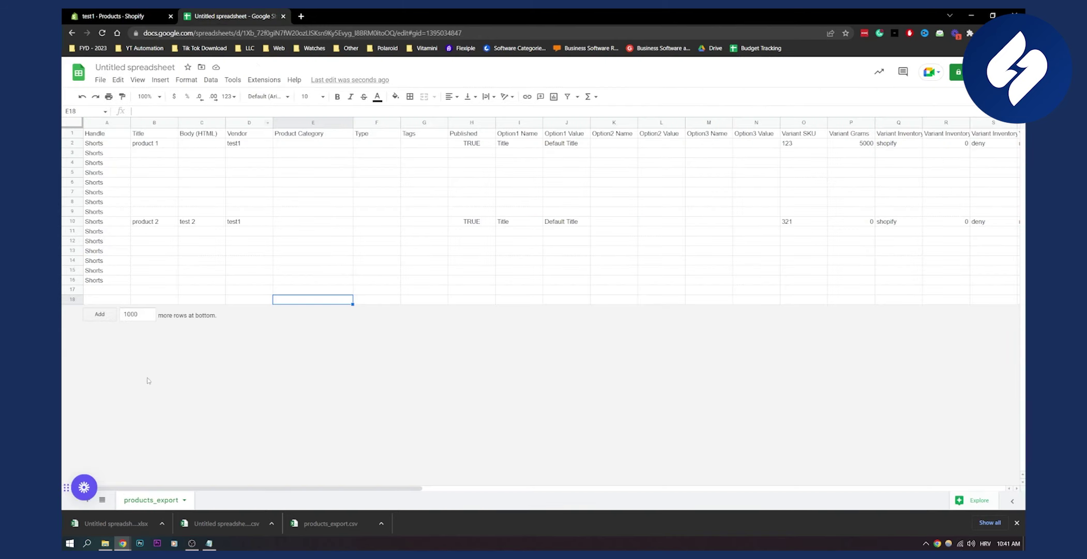
key("ctrl+Tab")
left_click_drag(141, 515, 540, 284)
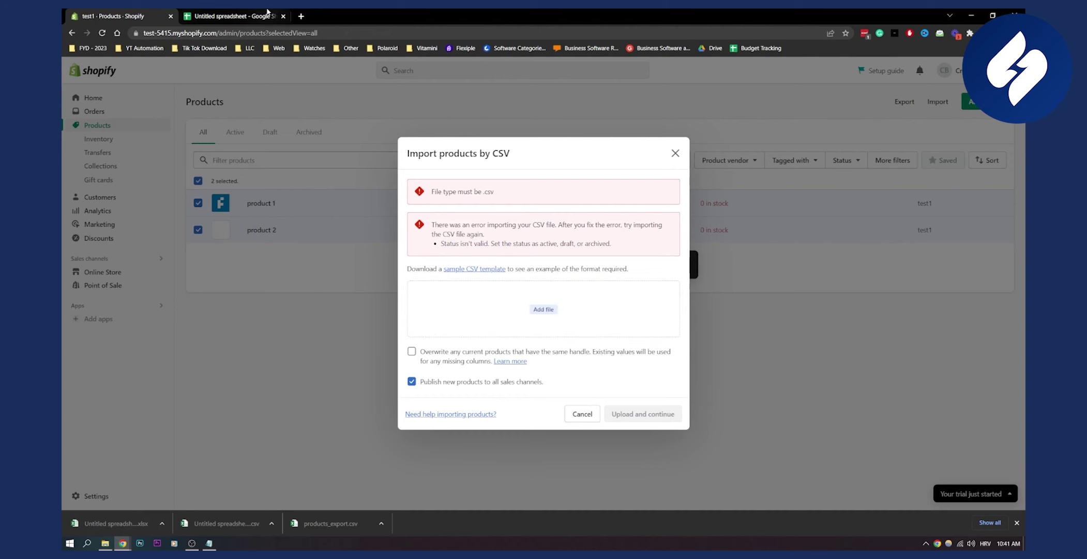
Download the Google Sheets spreadsheet as Comma Separated Values (.csv) once more.
left_click(248, 13)
left_click(100, 80)
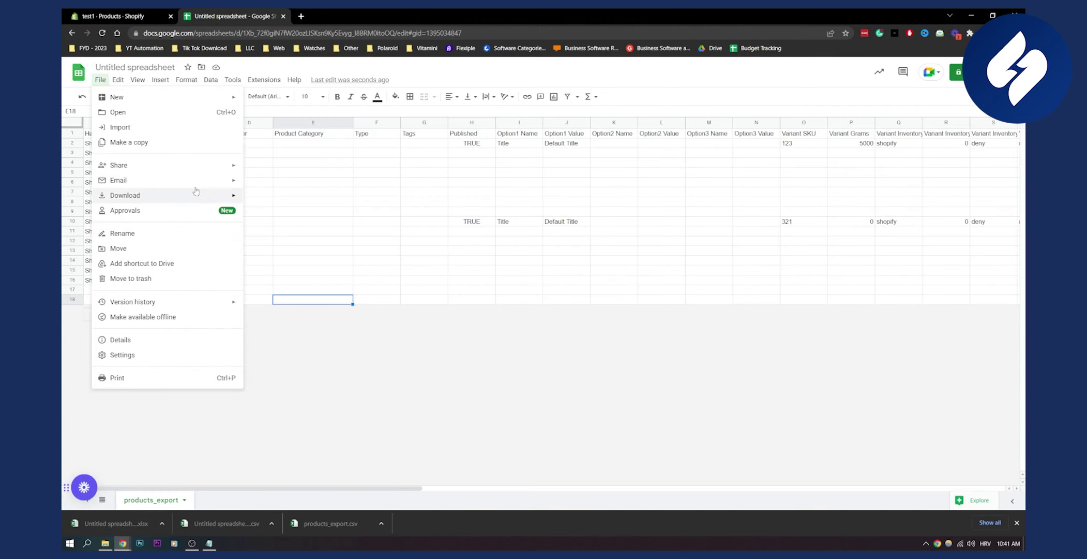
mouse_move(196, 195)
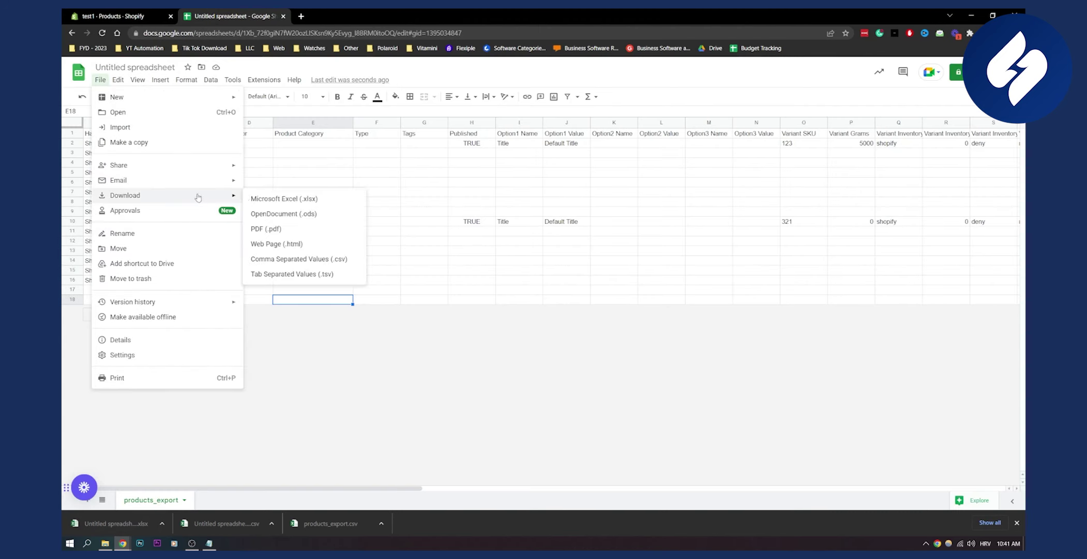
left_click(298, 259)
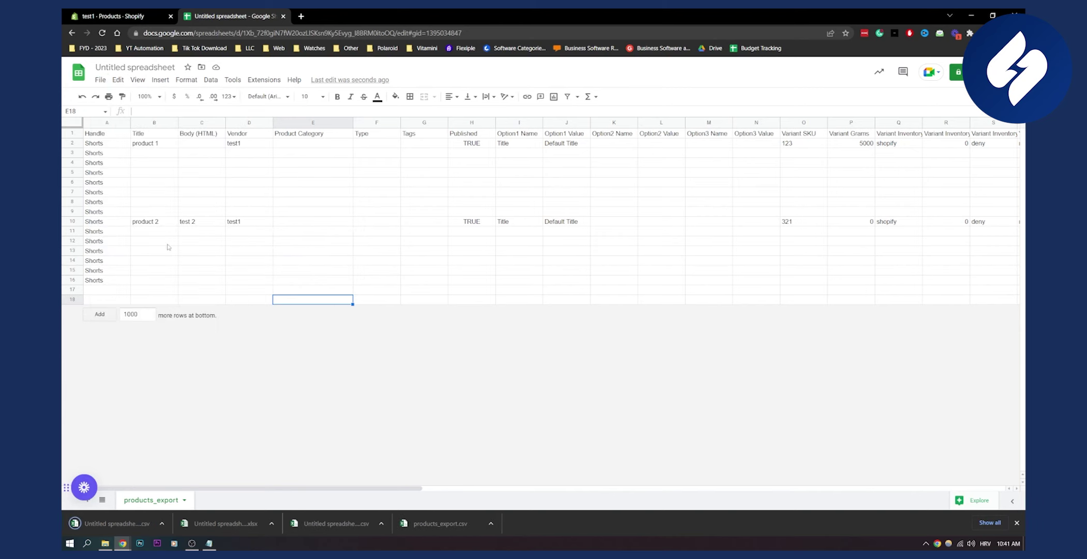
left_click(287, 213)
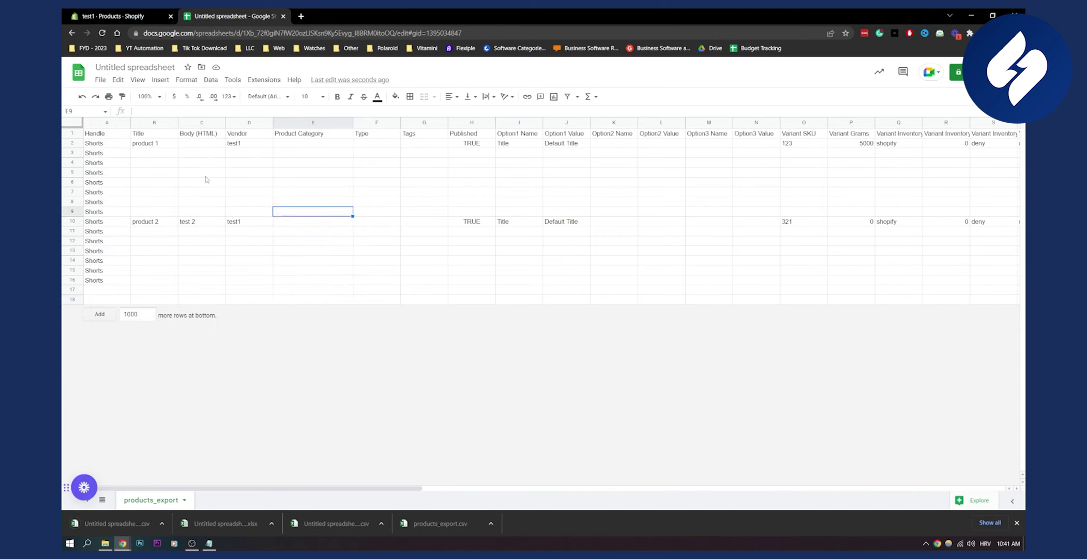
Drop 'Untitled spreadsheet - products_export (1).csv' into Shopify's Import products by CSV zone.
left_click(126, 15)
left_click_drag(114, 523, 548, 317)
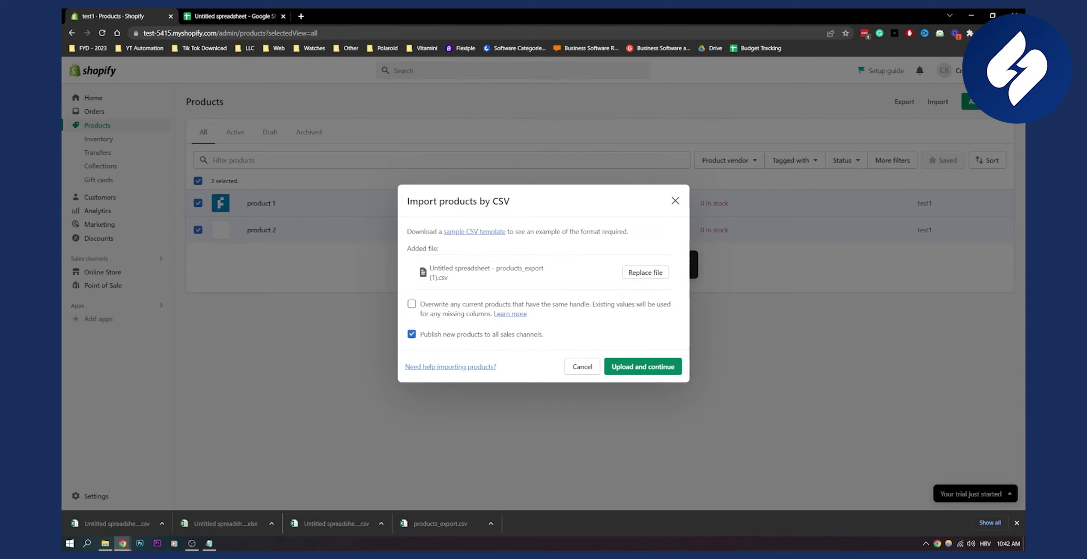
left_click(191, 542)
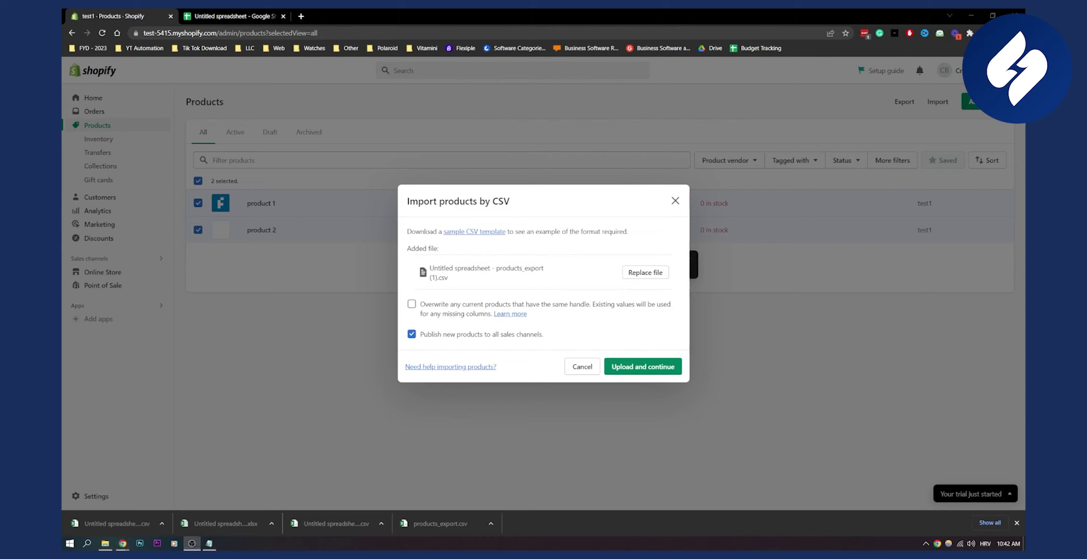